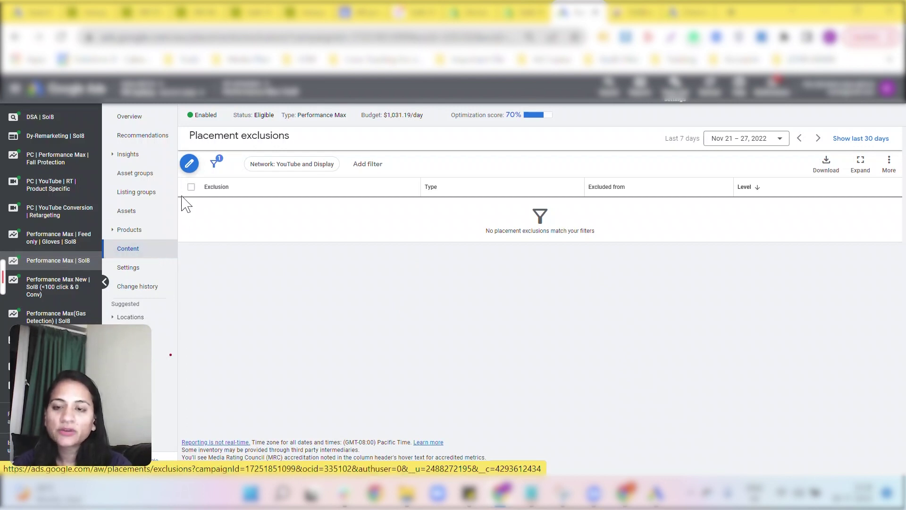
Start a new placement exclusion and choose the Apple App Store app categories Book, Business, Catalogs and Education
click(189, 163)
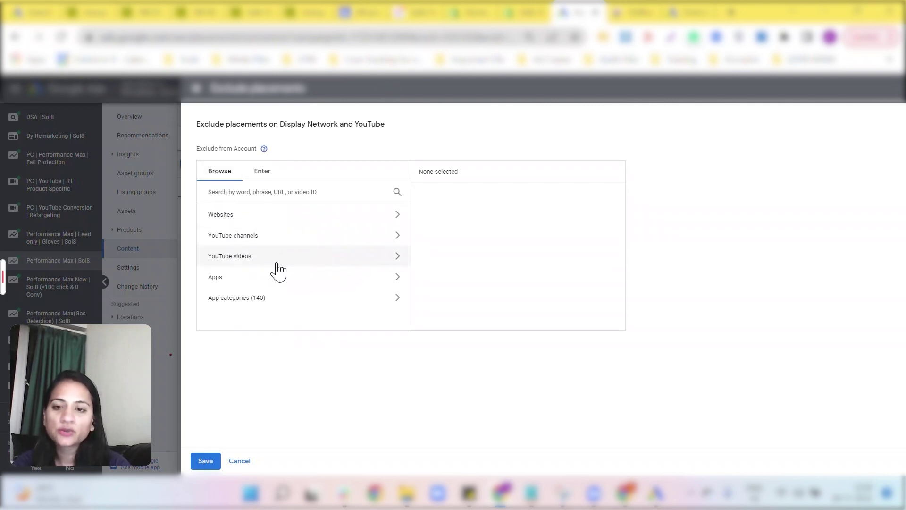
click(260, 299)
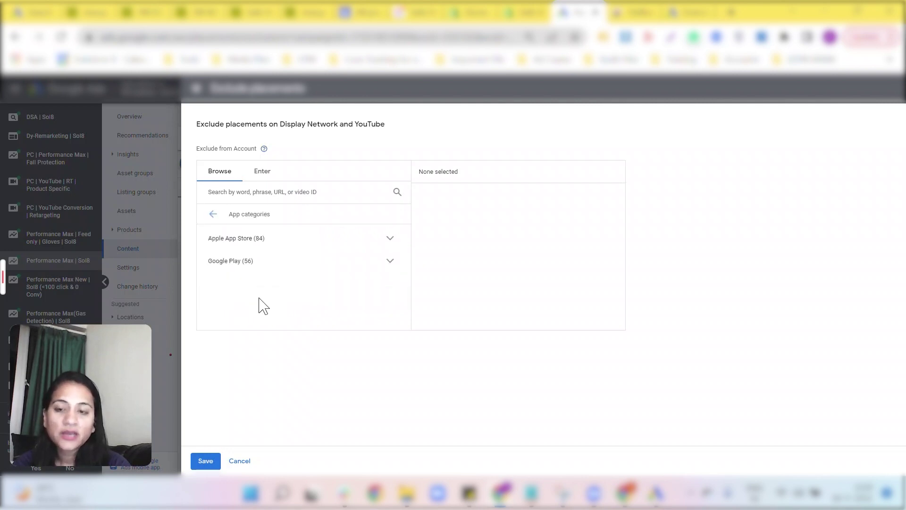
click(273, 245)
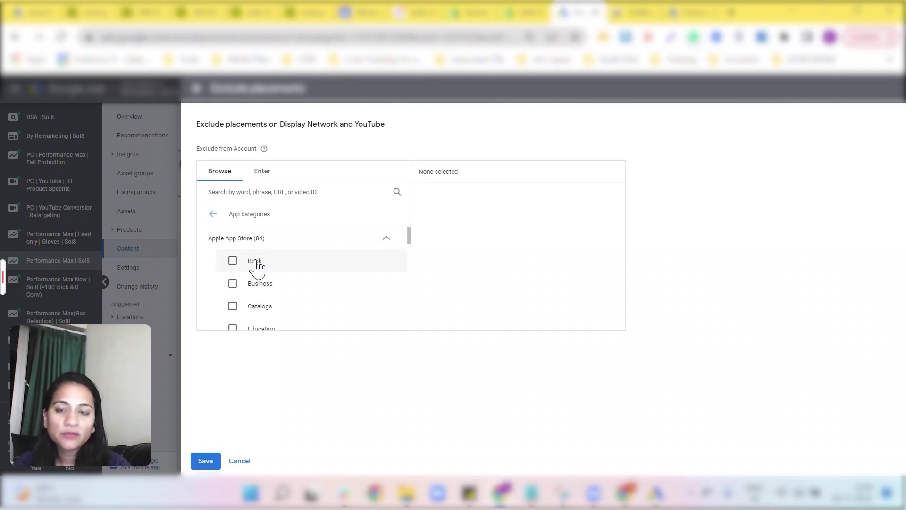
click(257, 262)
click(256, 284)
click(259, 307)
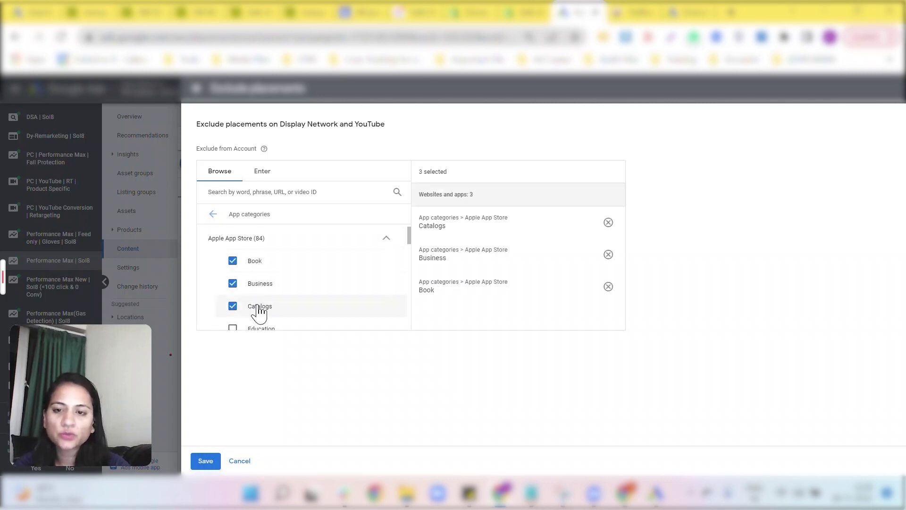
scroll(260, 311, down, 1)
click(257, 309)
Add the Apple App Store categories Entertainment, Finance, Food & Drink, Health & Fitness and Lifestyle to the exclusions
scroll(259, 307, down, 2)
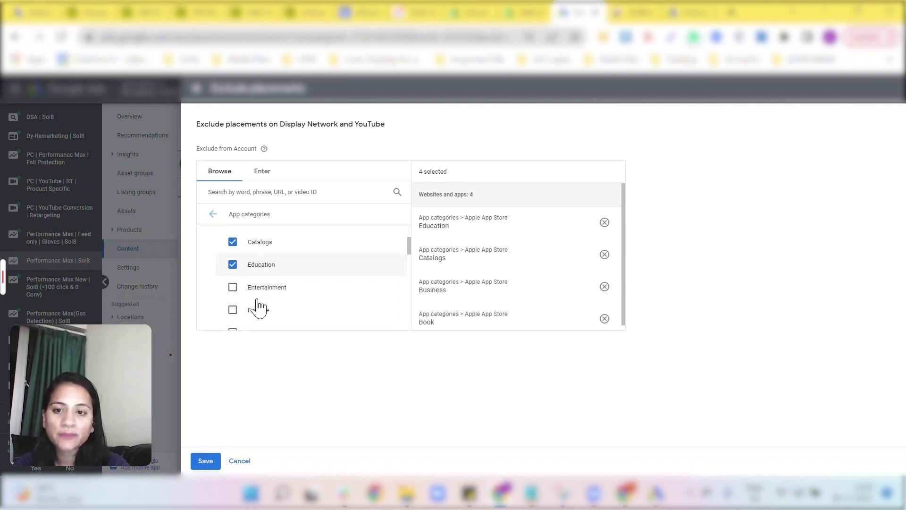
click(253, 285)
click(258, 309)
scroll(257, 312, down, 2)
click(256, 295)
scroll(255, 299, down, 1)
scroll(255, 300, down, 1)
click(256, 296)
click(257, 317)
Add the Apple App Store categories Medical, Music, Navigation, News and Photo & Video to the exclusions
scroll(256, 315, down, 2)
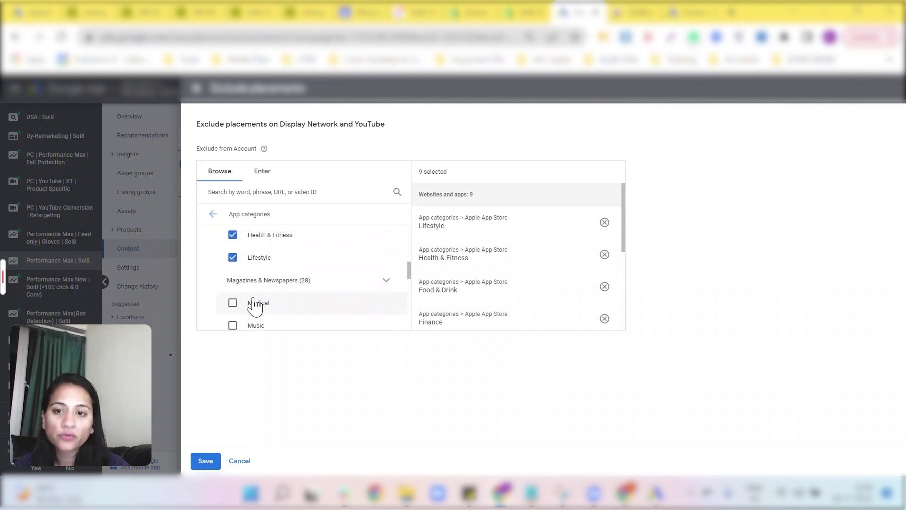
click(254, 305)
scroll(255, 310, down, 1)
click(248, 262)
click(252, 285)
click(253, 306)
scroll(253, 316, down, 1)
click(253, 307)
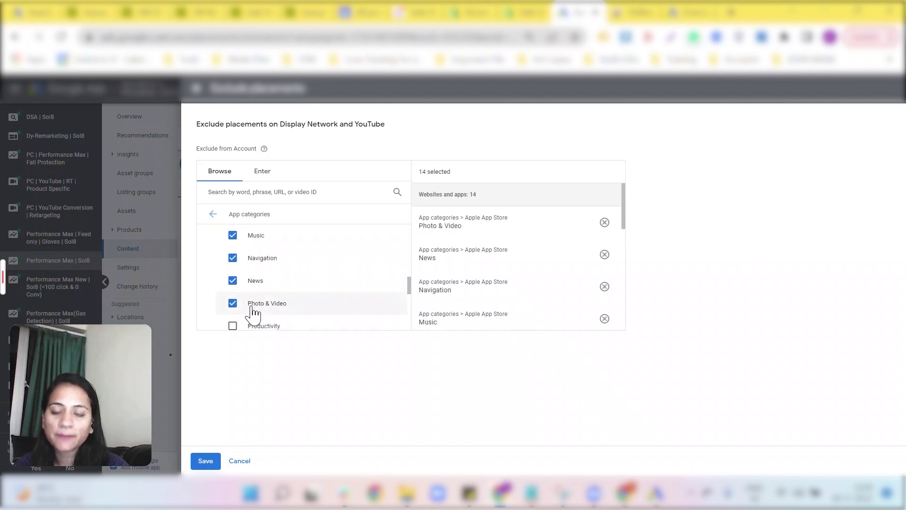
Add the Apple App Store categories Productivity, Reference, Shopping, Social Networking and Sports to the exclusions
click(255, 323)
scroll(254, 326, down, 2)
click(253, 306)
click(254, 320)
scroll(254, 322, down, 1)
click(254, 306)
click(254, 319)
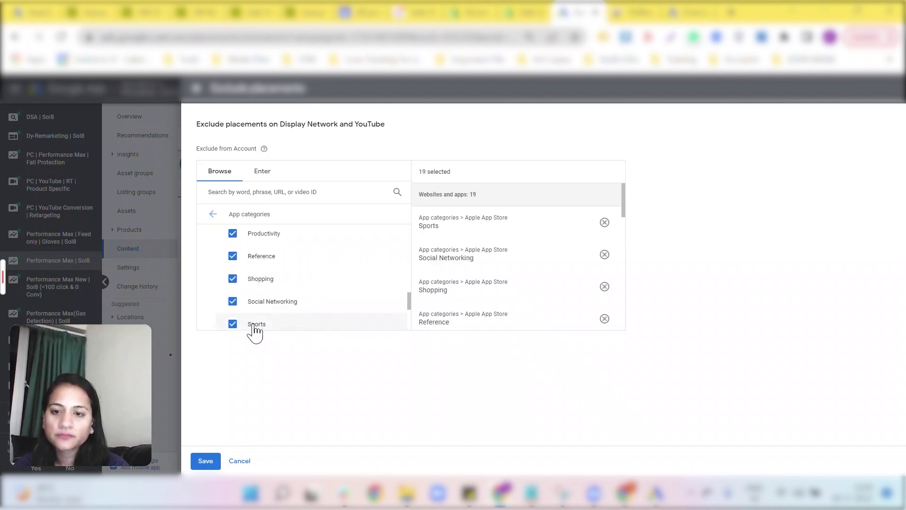
Add the Apple App Store categories Travel, Utilities and Weather to the exclusions, skipping the Stickers group
scroll(253, 325, down, 2)
click(252, 323)
scroll(251, 321, down, 3)
click(246, 283)
click(248, 300)
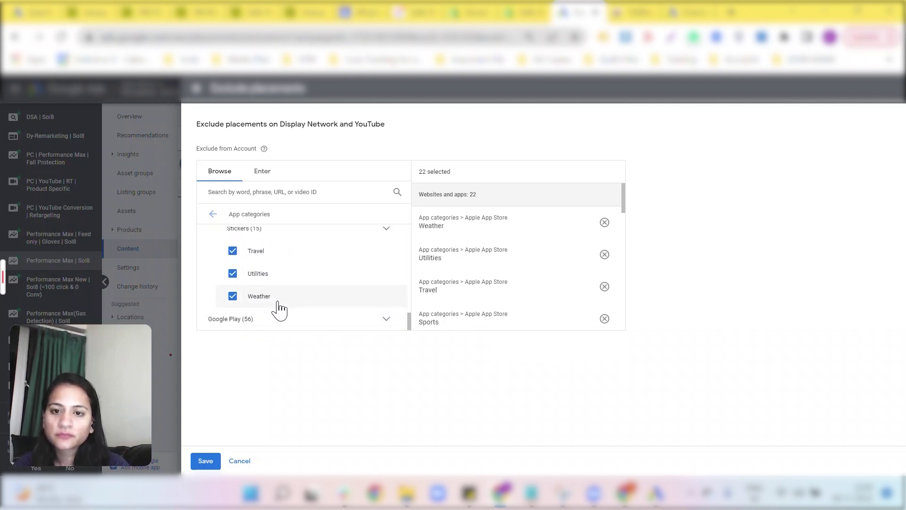
Choose the Google Play app categories Art & Design, Auto & Vehicles, Beauty, Books & Reference, Business and Comics for exclusion
click(386, 320)
scroll(283, 304, down, 4)
scroll(259, 258, up, 2)
click(257, 291)
click(258, 314)
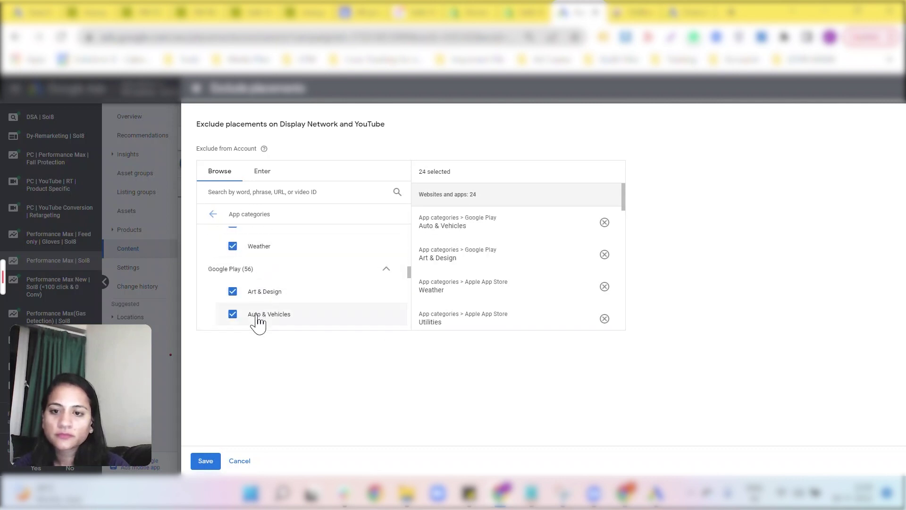
scroll(259, 315, down, 2)
click(253, 250)
click(257, 272)
click(257, 294)
click(257, 316)
Add the Google Play categories Communication, Dating, Education and Entertainment to the exclusions
scroll(254, 322, down, 2)
click(255, 261)
click(255, 283)
click(255, 307)
click(255, 327)
Add every individual Google Play category from Events through Productivity to the exclusions, skipping grouped categories such as Family
scroll(255, 327, down, 1)
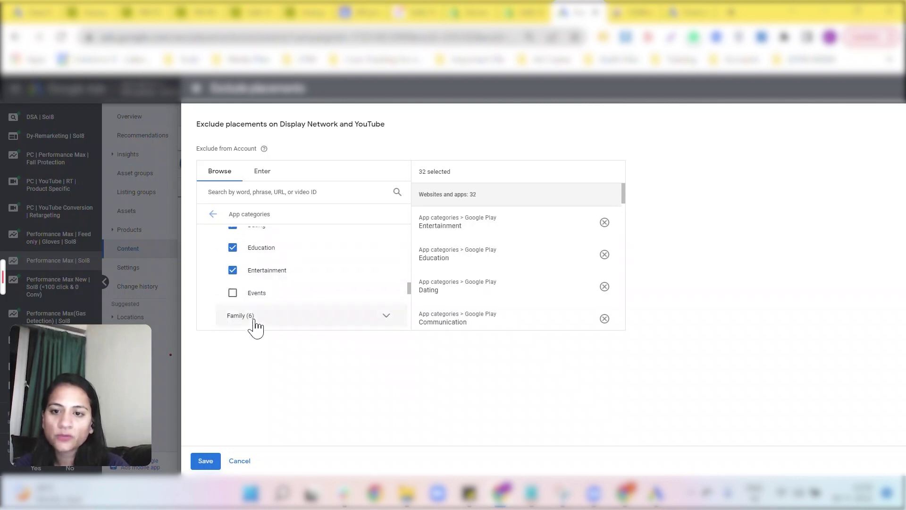
click(254, 302)
scroll(255, 304, down, 1)
click(255, 305)
scroll(256, 306, down, 2)
click(251, 272)
click(257, 309)
scroll(257, 307, down, 2)
click(251, 283)
click(265, 306)
click(259, 325)
scroll(260, 324, down, 1)
click(257, 299)
click(256, 319)
scroll(256, 321, down, 2)
click(257, 306)
click(261, 325)
scroll(260, 321, down, 2)
click(259, 308)
click(259, 326)
scroll(259, 326, down, 2)
click(258, 304)
click(255, 283)
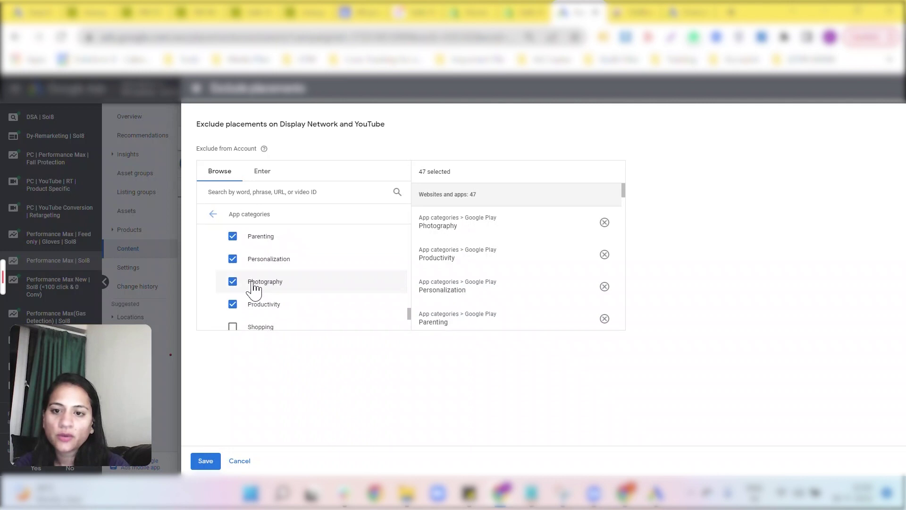
Add the Google Play categories Shopping, Social, Sports, Tools, Travel & Local, Video Players & Editors and Weather to the exclusions
click(255, 326)
scroll(255, 325, down, 2)
click(254, 290)
click(254, 314)
scroll(253, 320, down, 2)
click(255, 268)
click(256, 291)
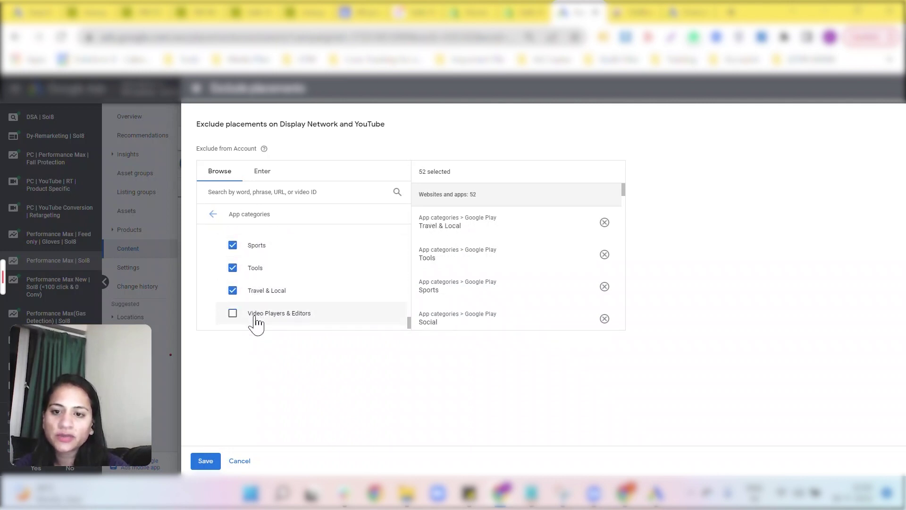
click(256, 313)
scroll(256, 319, down, 2)
click(255, 319)
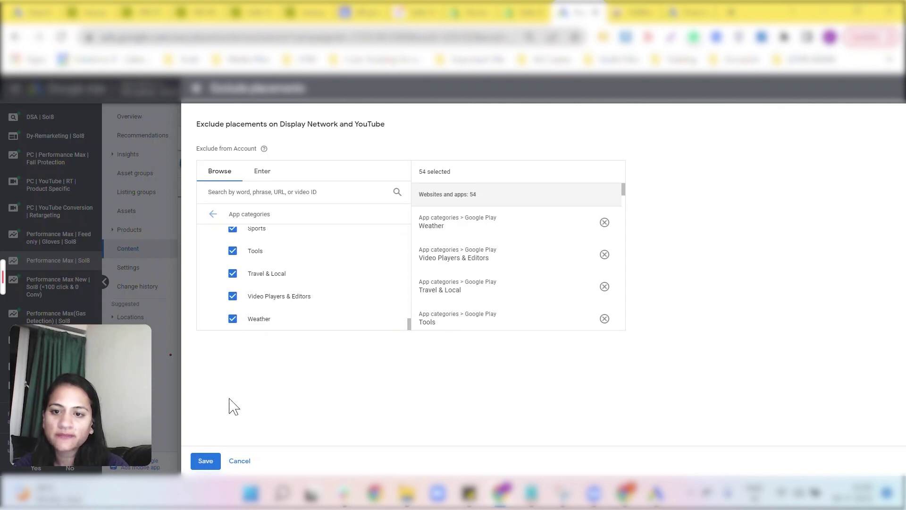
Save the app category exclusions and look through the resulting list of placement exclusions
click(201, 462)
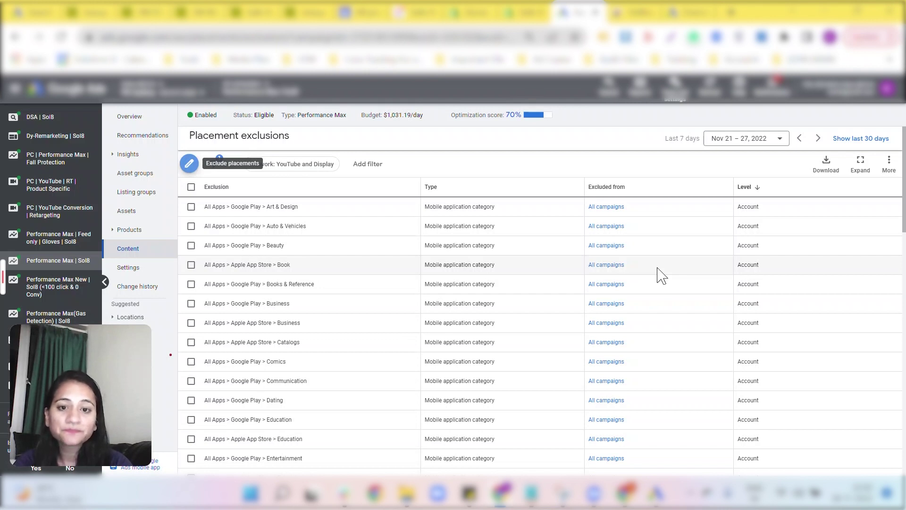
scroll(659, 274, down, 10)
scroll(471, 359, down, 5)
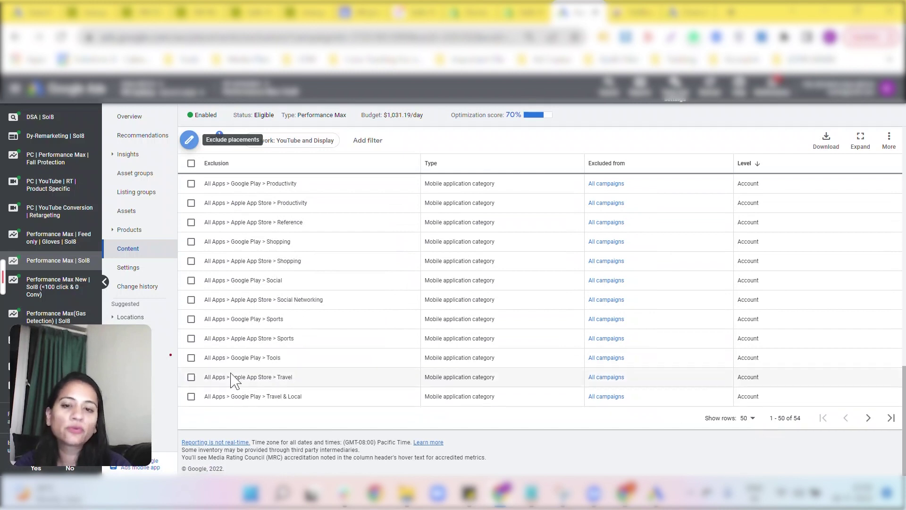
scroll(364, 344, up, 15)
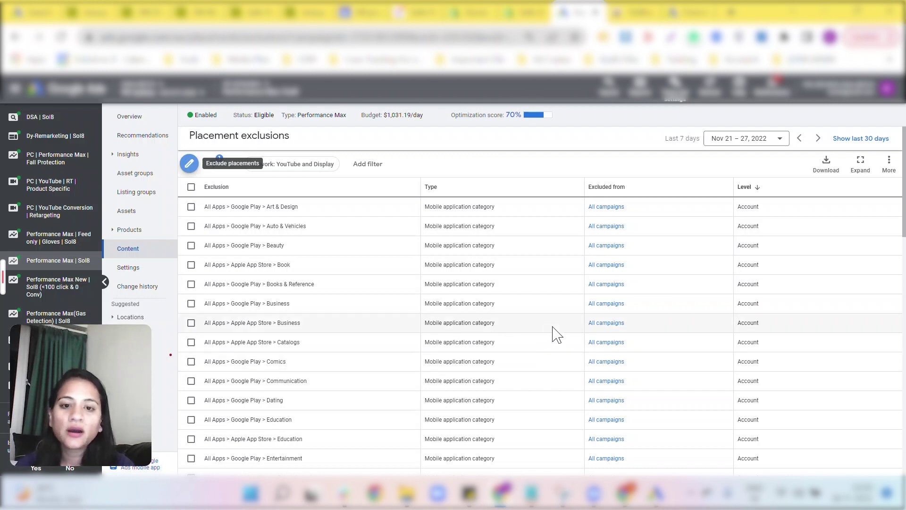
Open the predefined Performance Max campaigns placement report
click(674, 91)
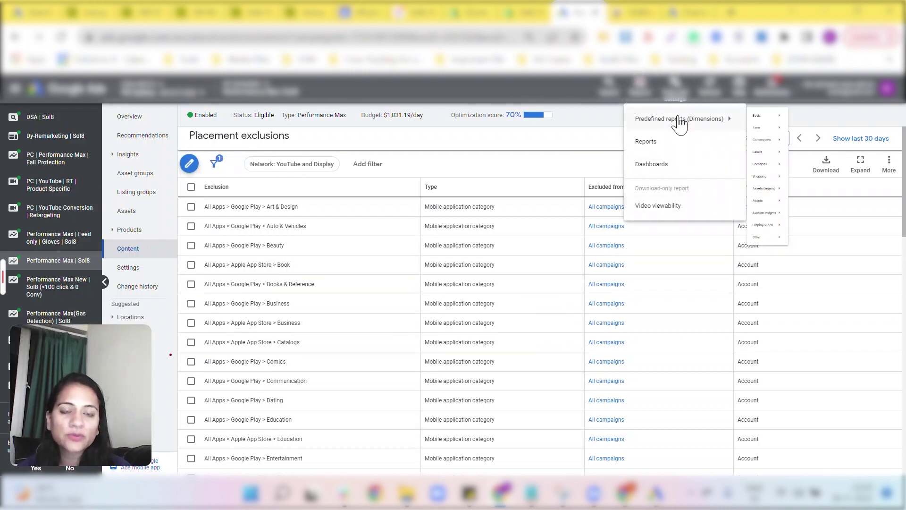
mouse_move(679, 122)
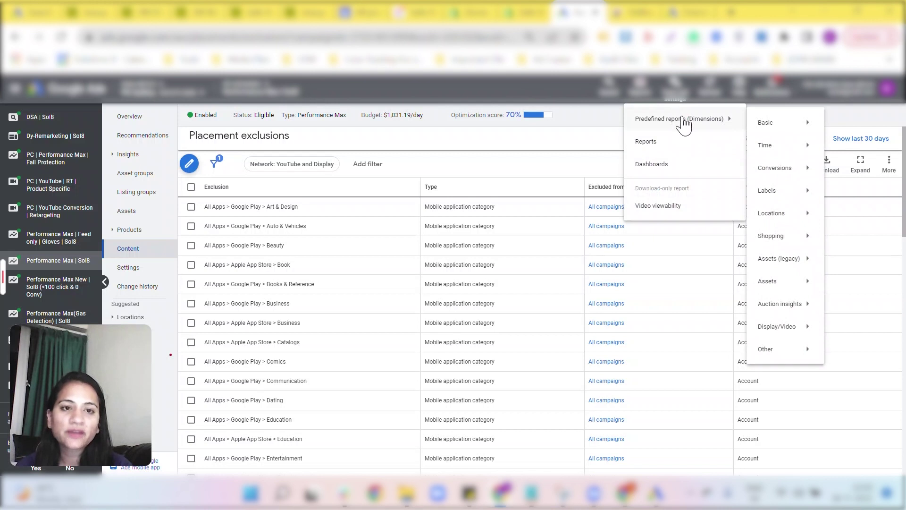
mouse_move(796, 355)
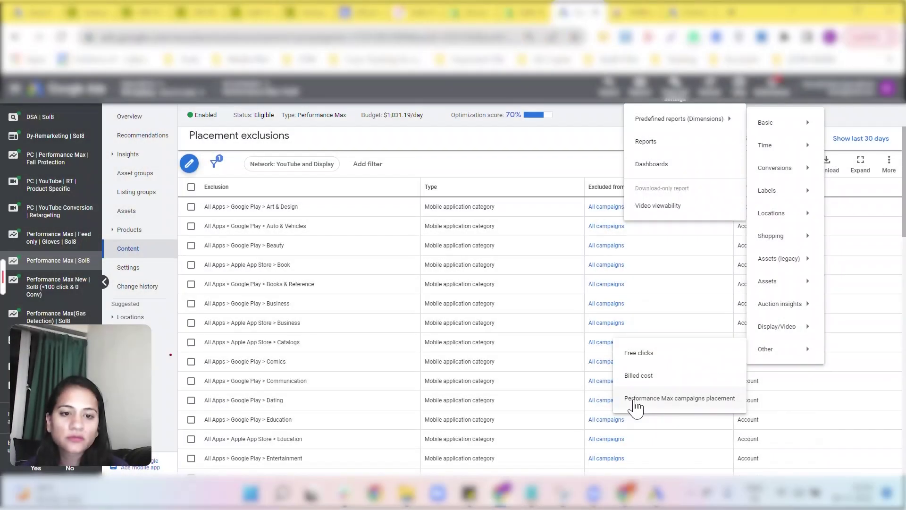
click(685, 405)
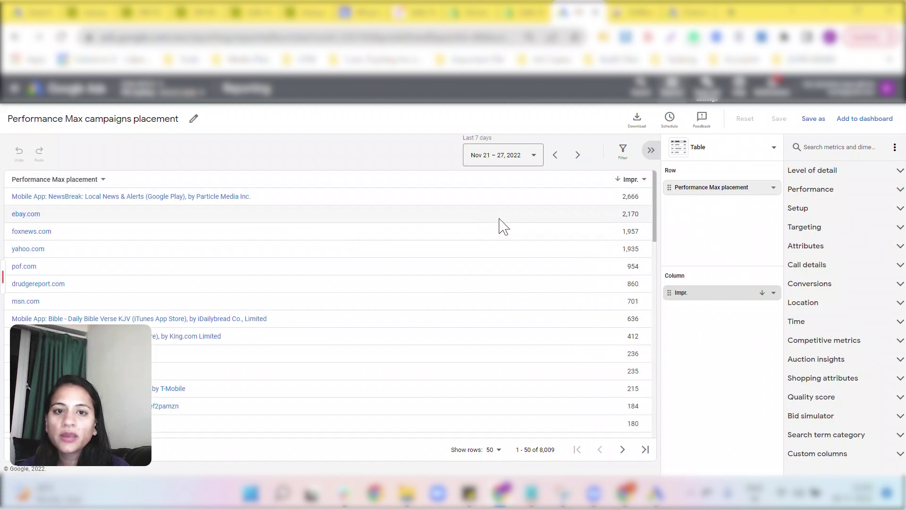
Add Campaign and Performance Max placement type as row dimensions in the placement report
click(834, 138)
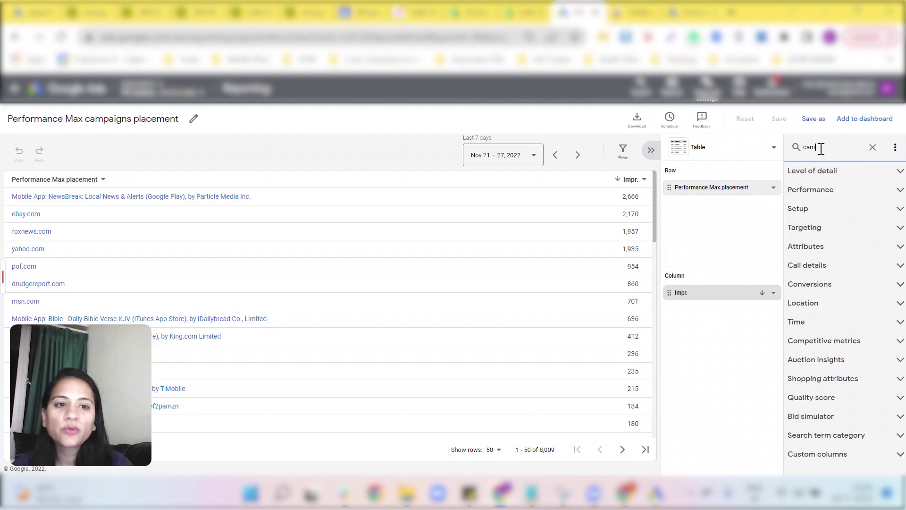
drag(811, 168, 739, 208)
double_click(827, 147)
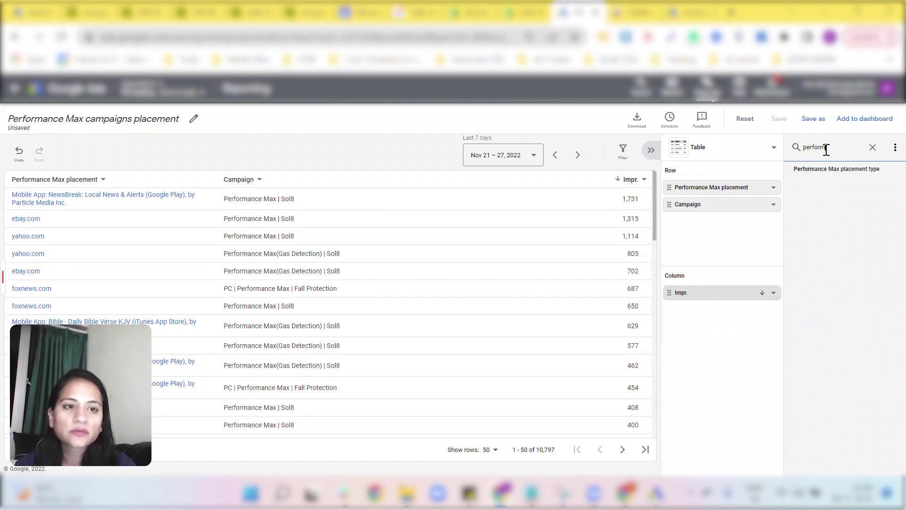
drag(820, 174, 697, 244)
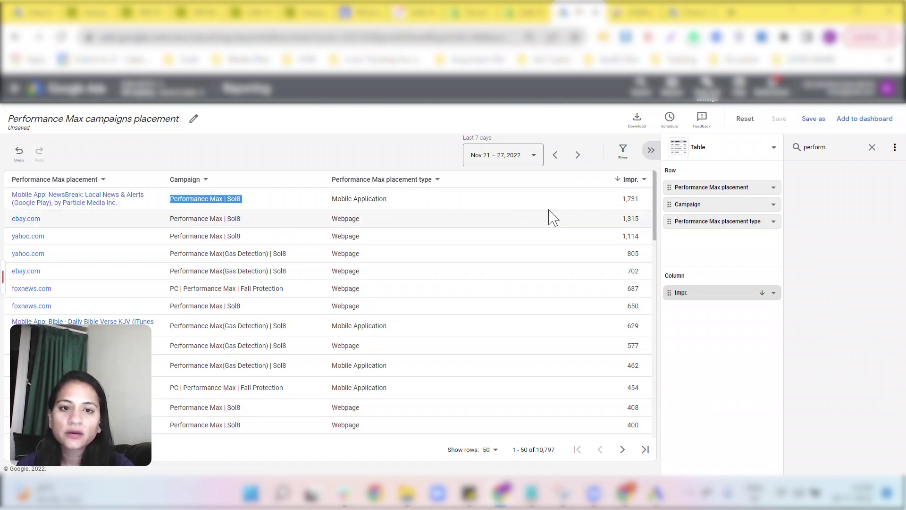
Examine the campaign, placement type and impressions of the top mobile application placements in the report
click(628, 199)
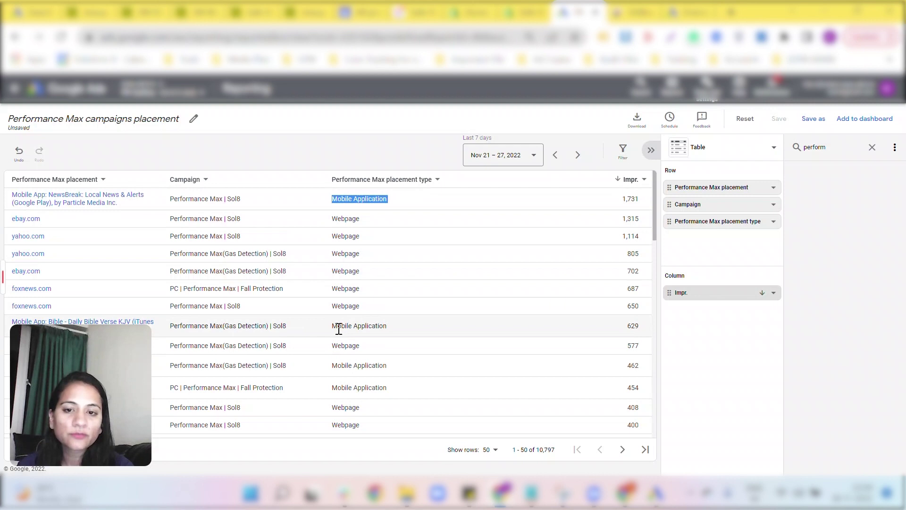
scroll(368, 367, down, 1)
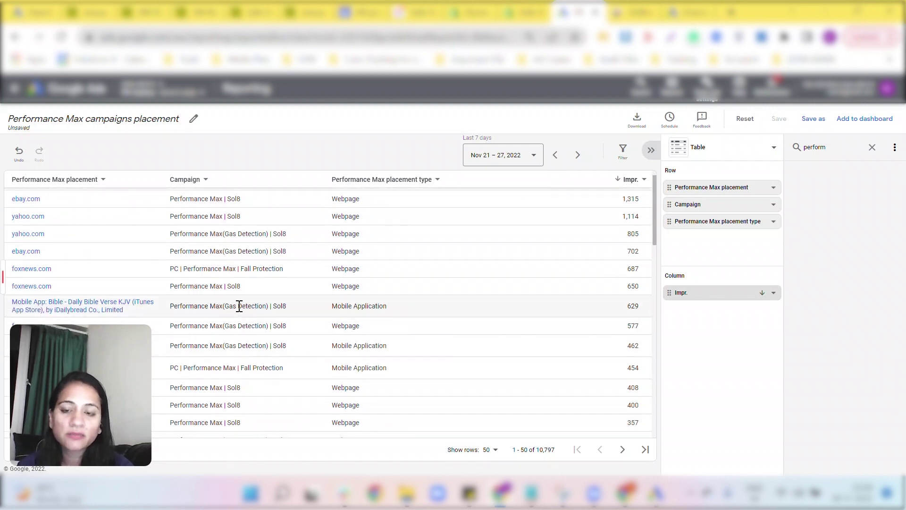
triple_click(239, 305)
drag(239, 305, 527, 350)
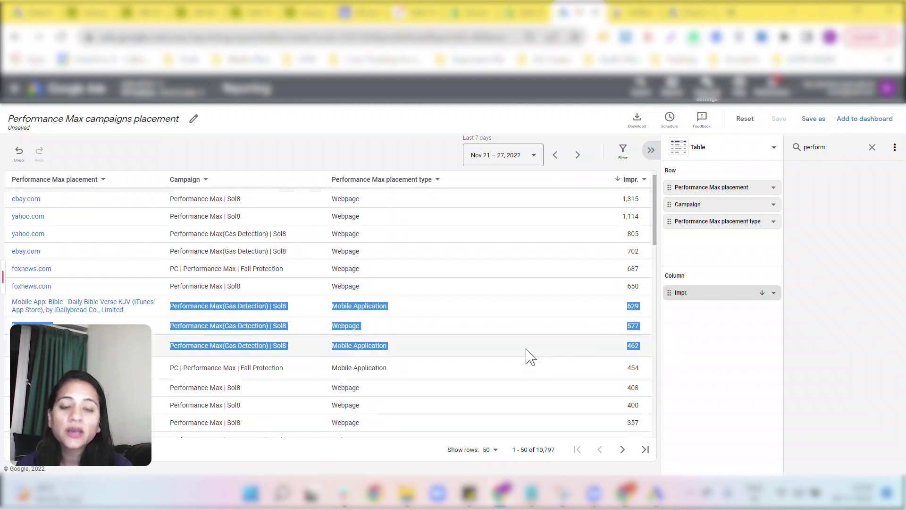